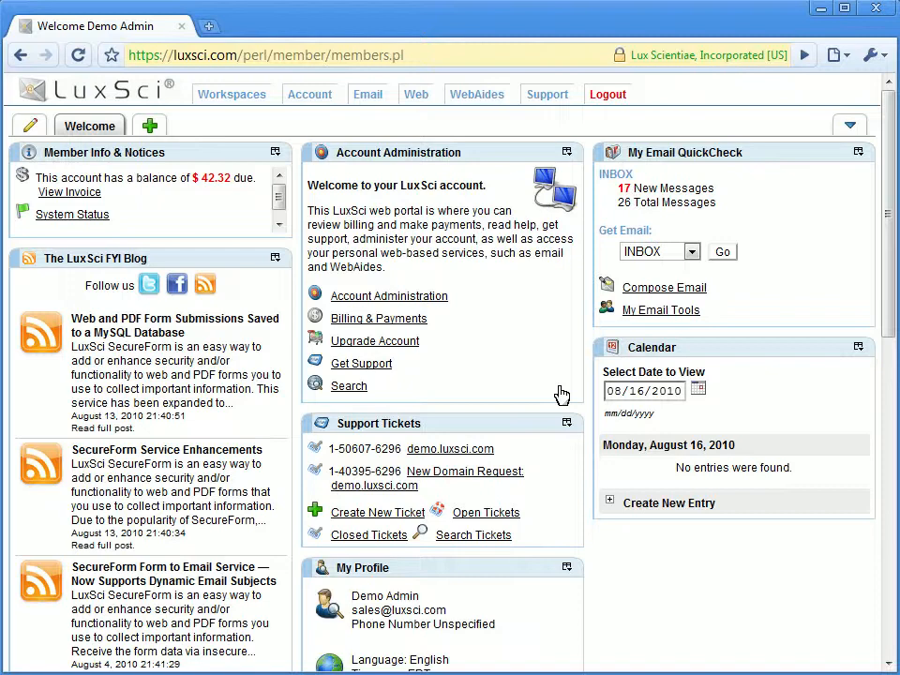
- Start a new SecureForm titled "Example Web Form" with Web Site Form as the source of its data
click(391, 298)
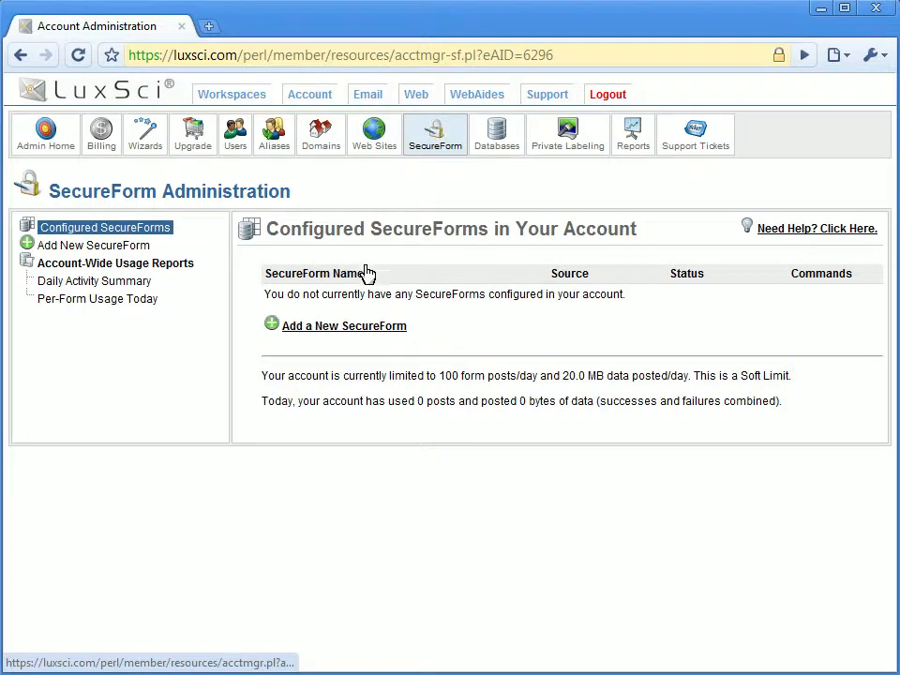
click(334, 328)
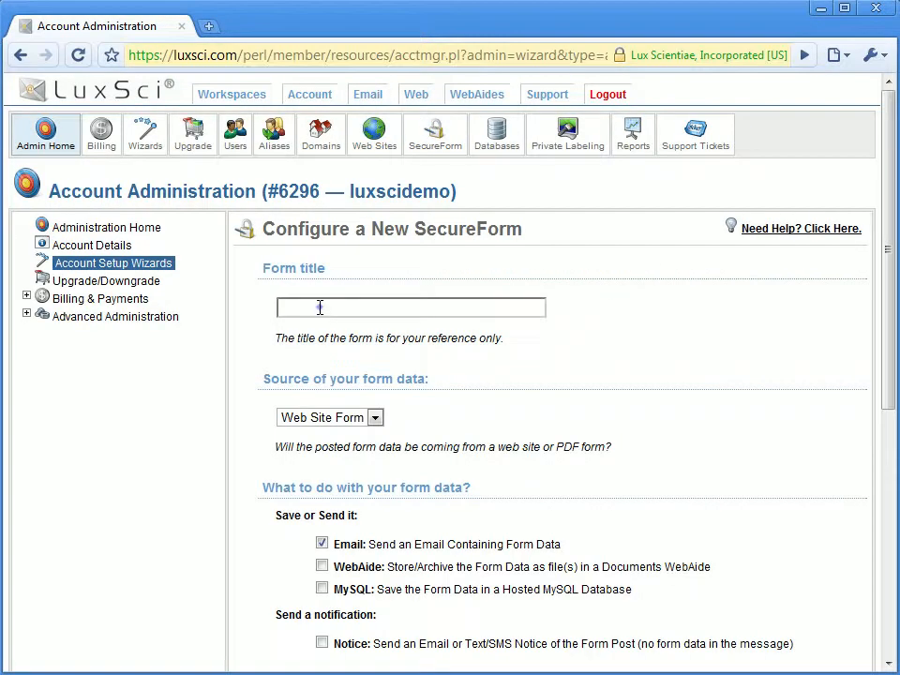
click(320, 307)
text(Example Web Form)
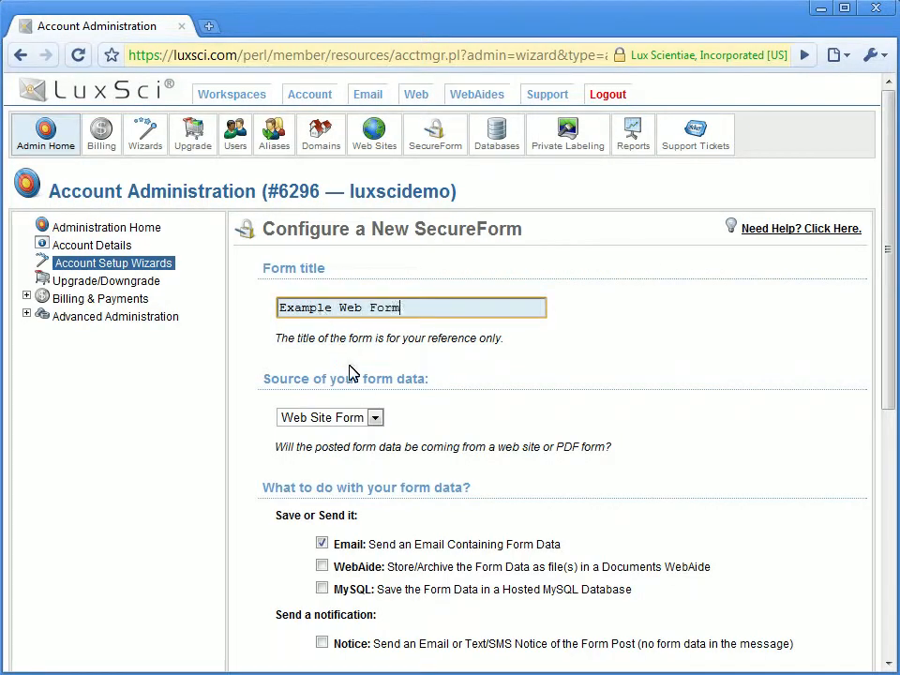
click(376, 419)
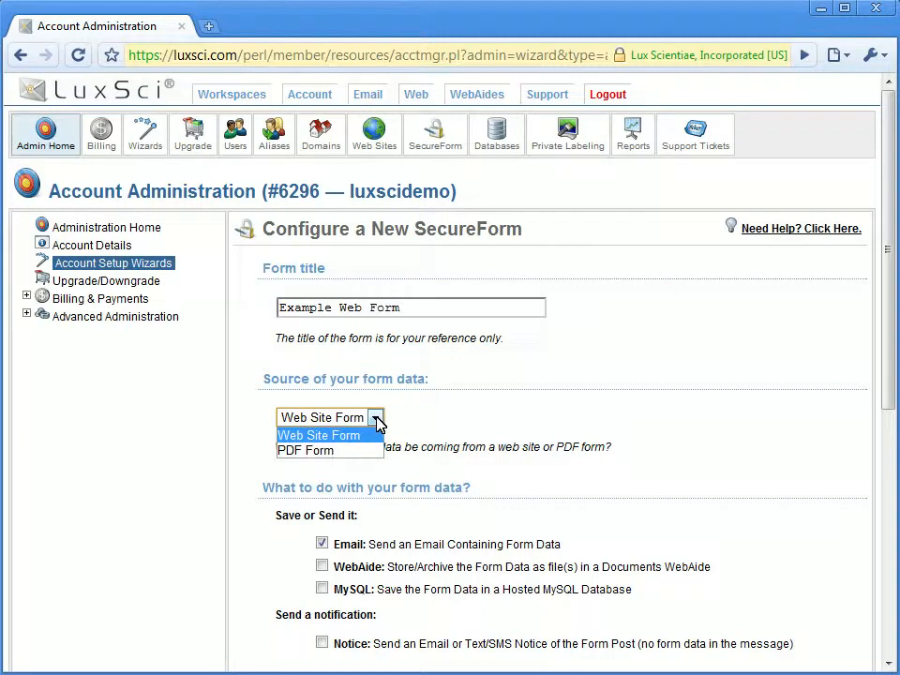
click(371, 434)
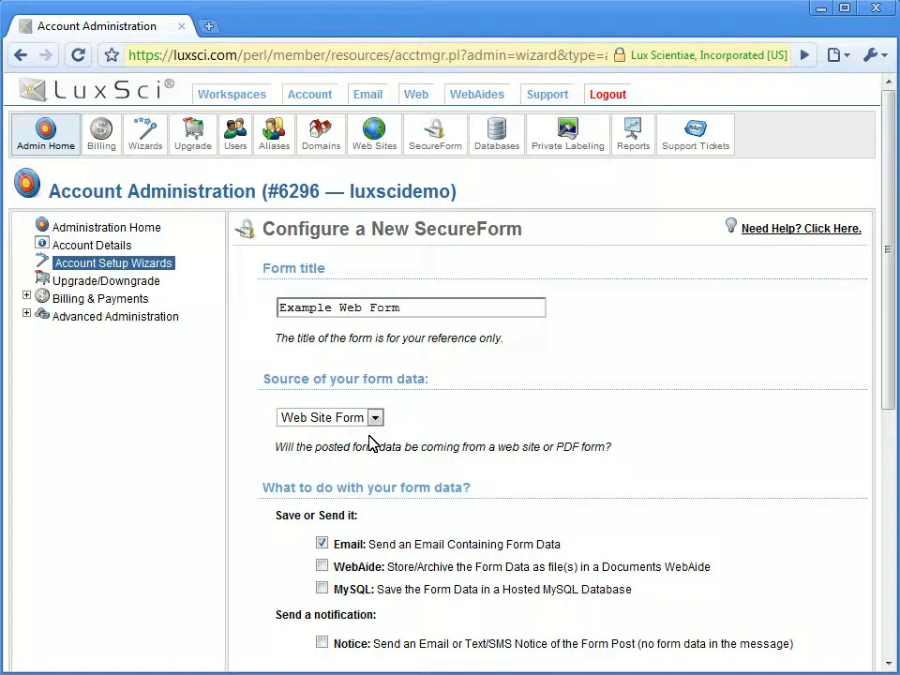
- Enable WebAide storage, MySQL saving and the submission notice alongside email for the form data, and proceed to the web form environment settings
key(Tab)
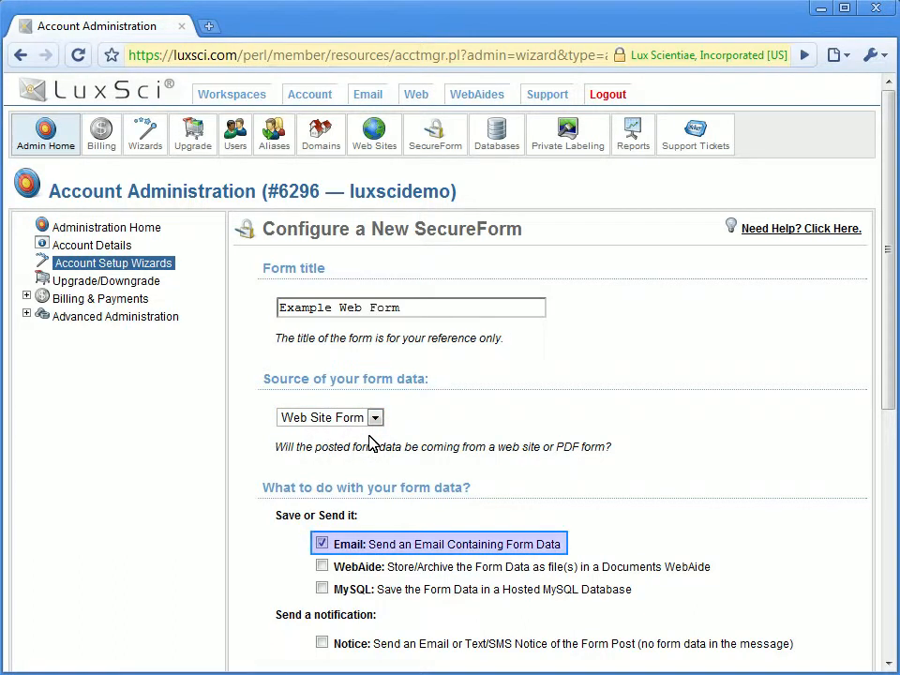
key(Tab)
key(space)
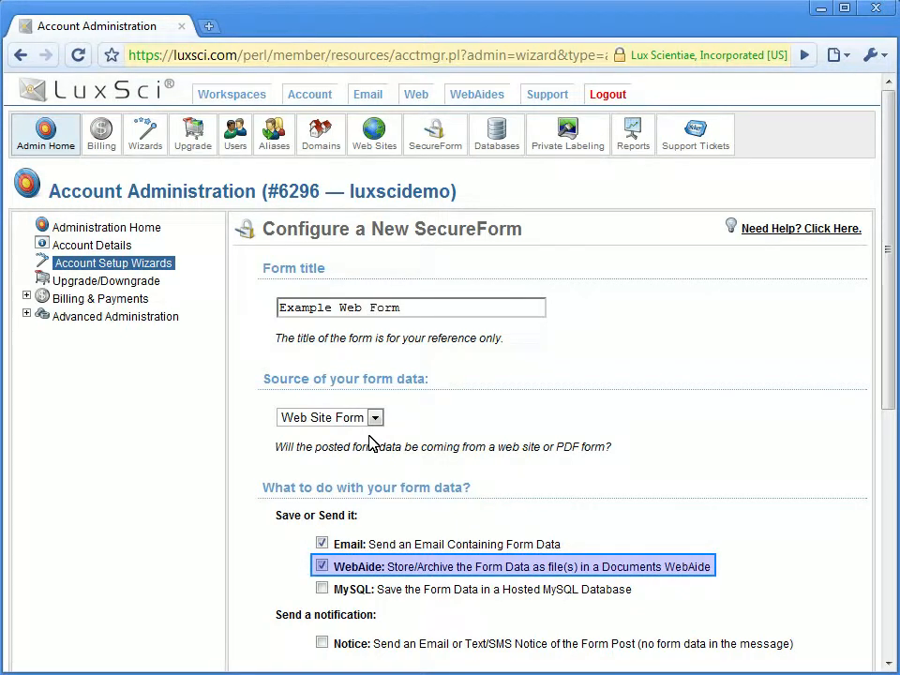
key(Tab)
key(space)
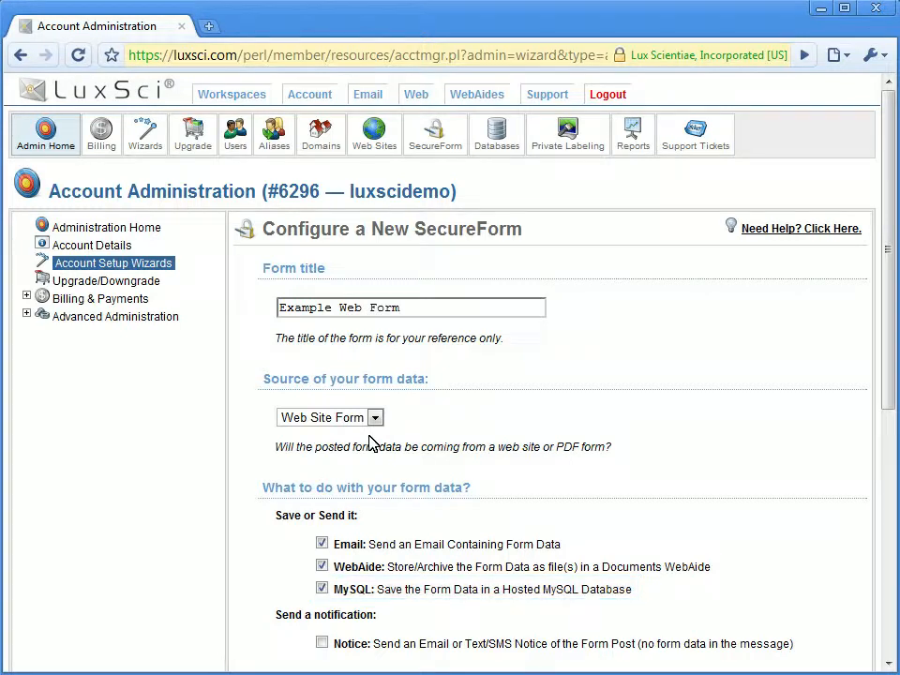
key(Tab)
key(space)
scroll(371, 443, down, 5)
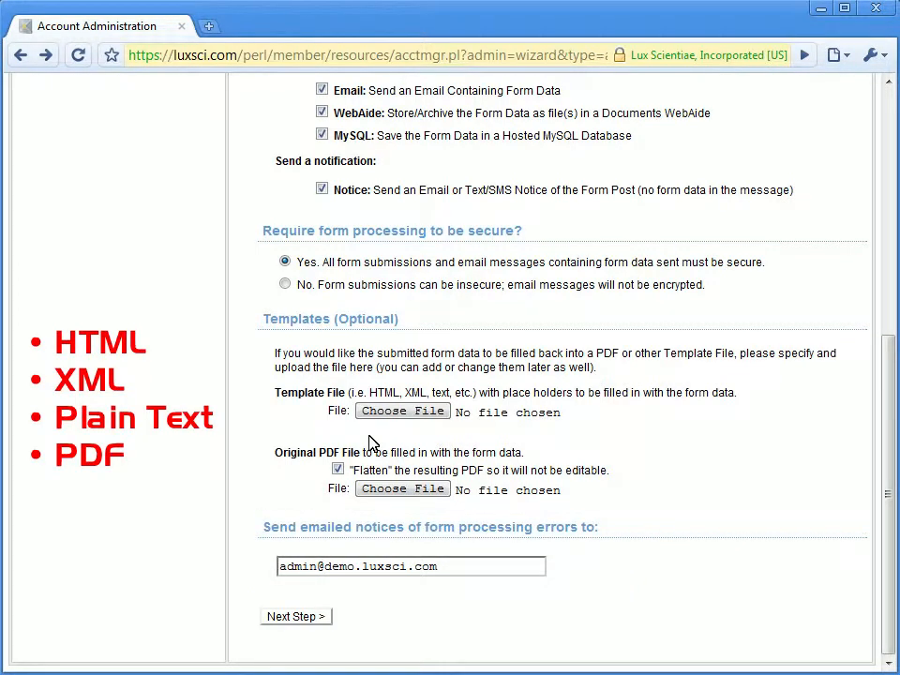
click(296, 617)
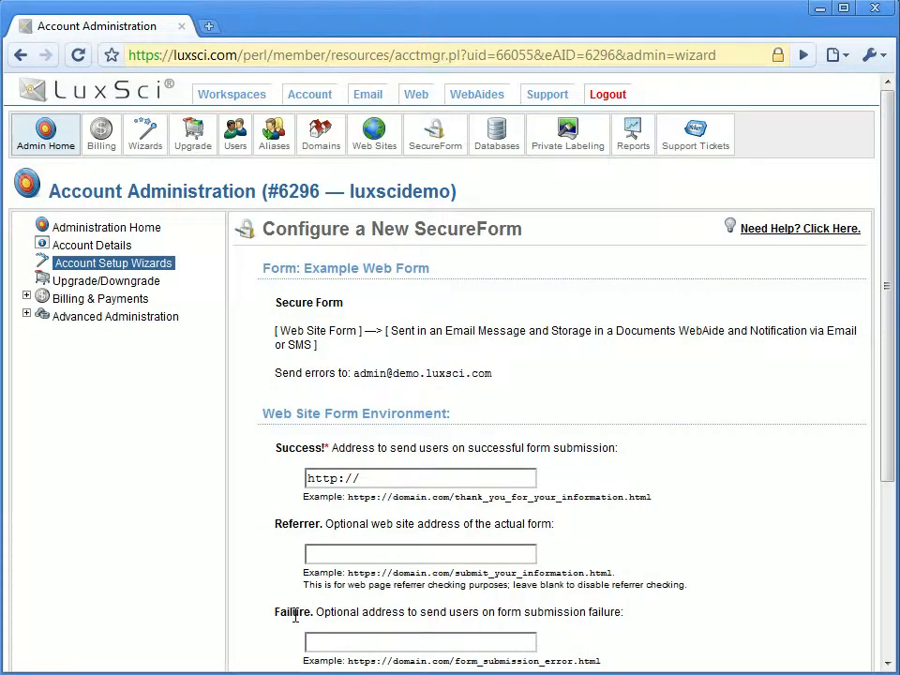
click(392, 478)
text(examp)
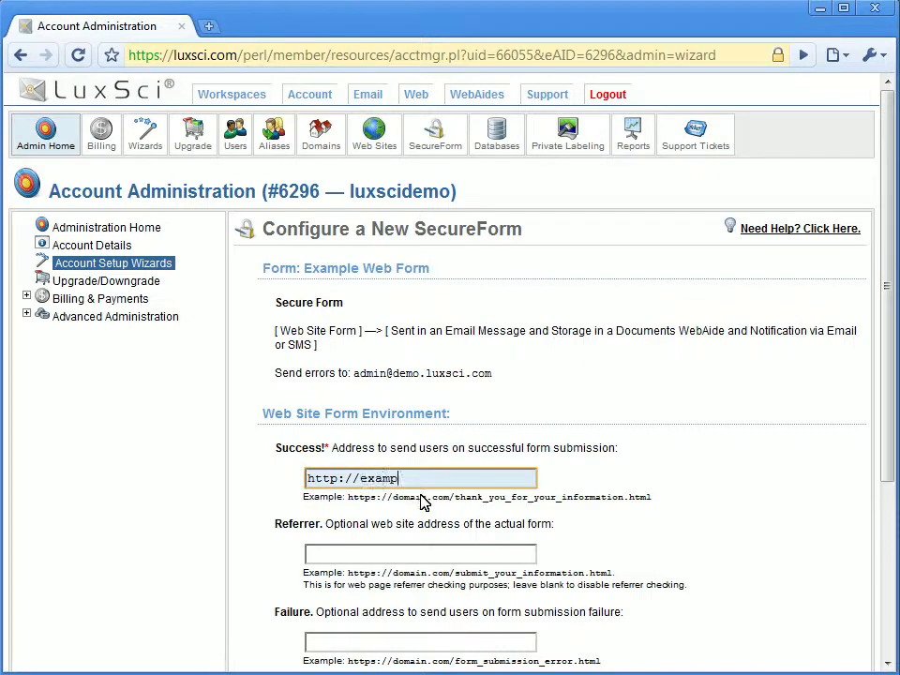
text(le.com/form.html)
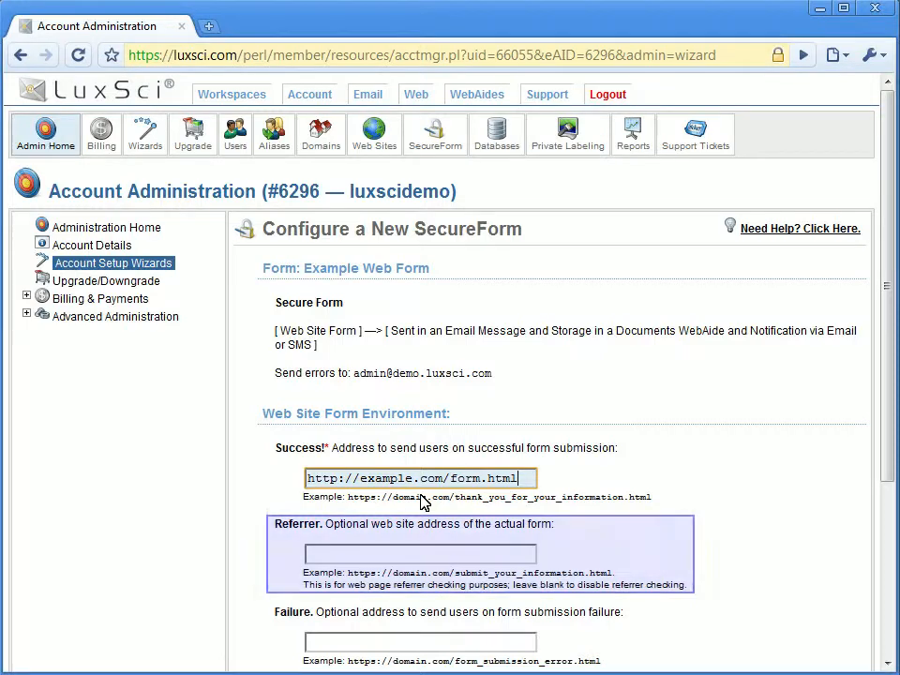
scroll(422, 503, down, 3)
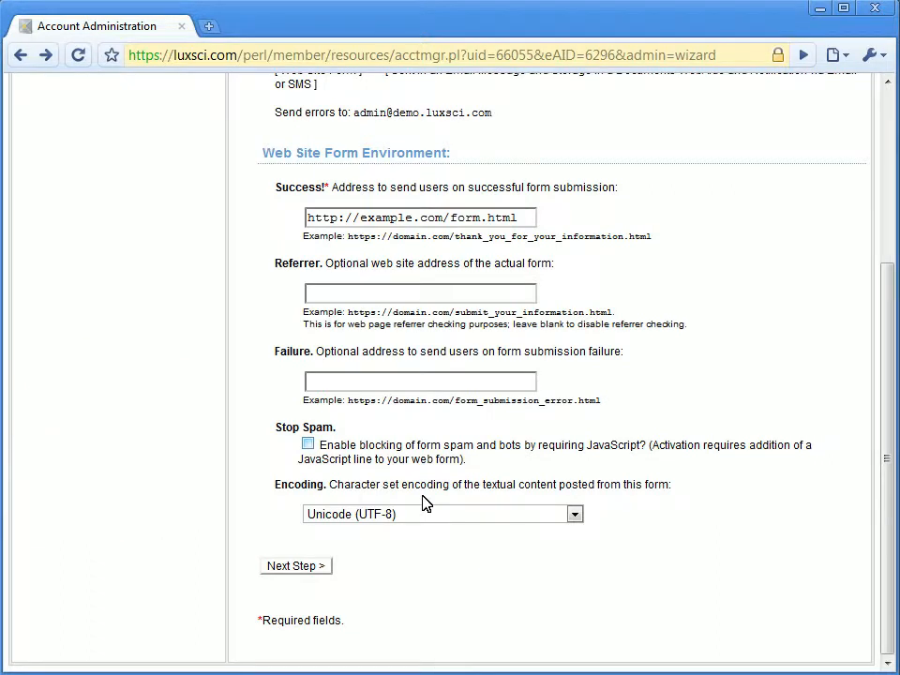
click(308, 444)
click(294, 568)
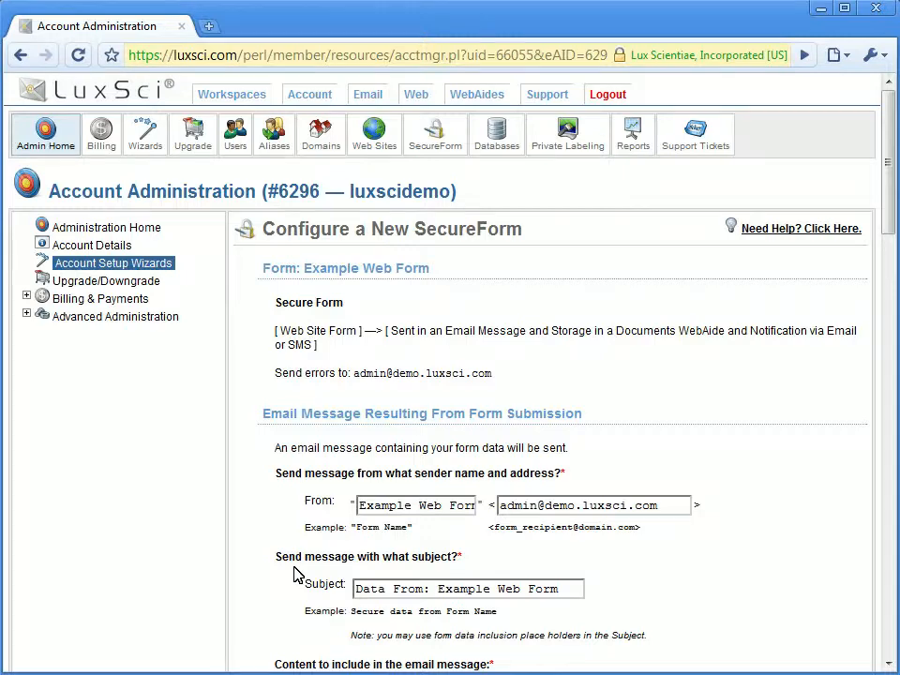
- Include the plain text version and the CSV attachment of the form data in the email message
scroll(294, 574, down, 5)
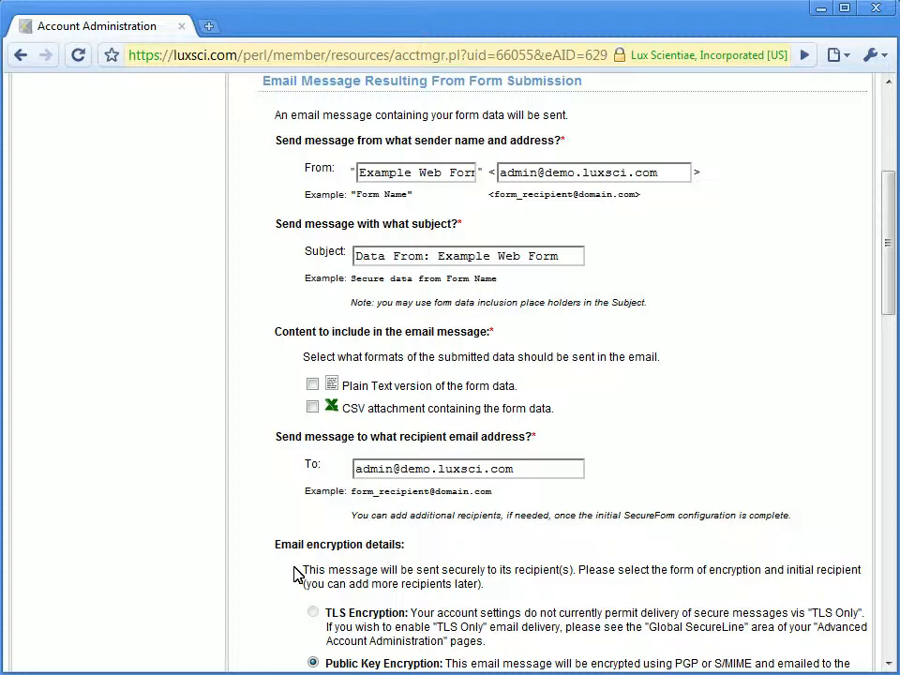
click(312, 386)
click(313, 409)
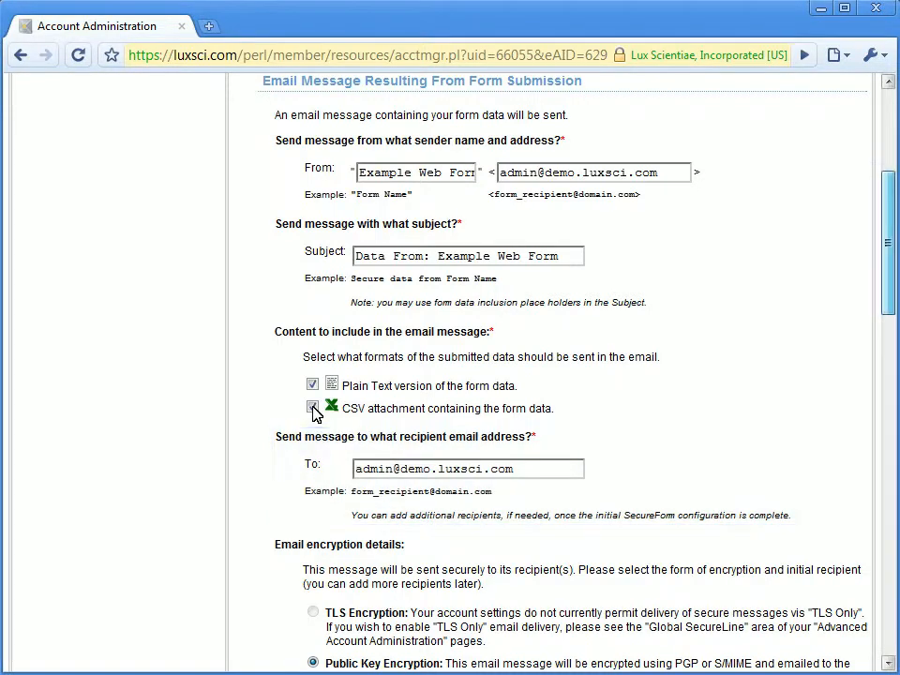
- Save plain text and CSV data to the existing Documents WebAide and to table test in exampledatabase, and finish creating the web form
scroll(314, 412, down, 3)
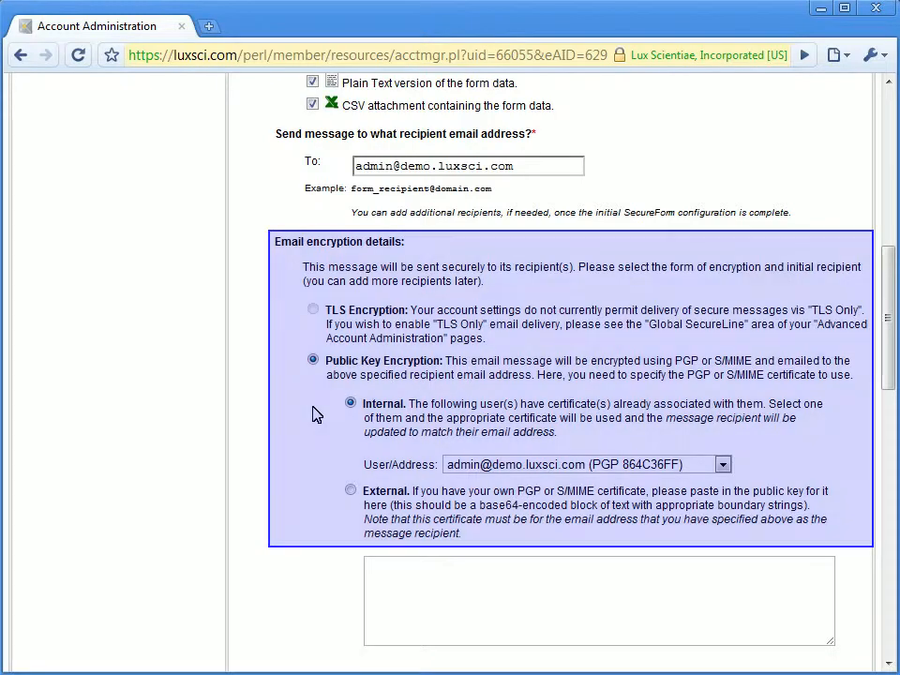
scroll(314, 412, down, 3)
scroll(314, 412, down, 3)
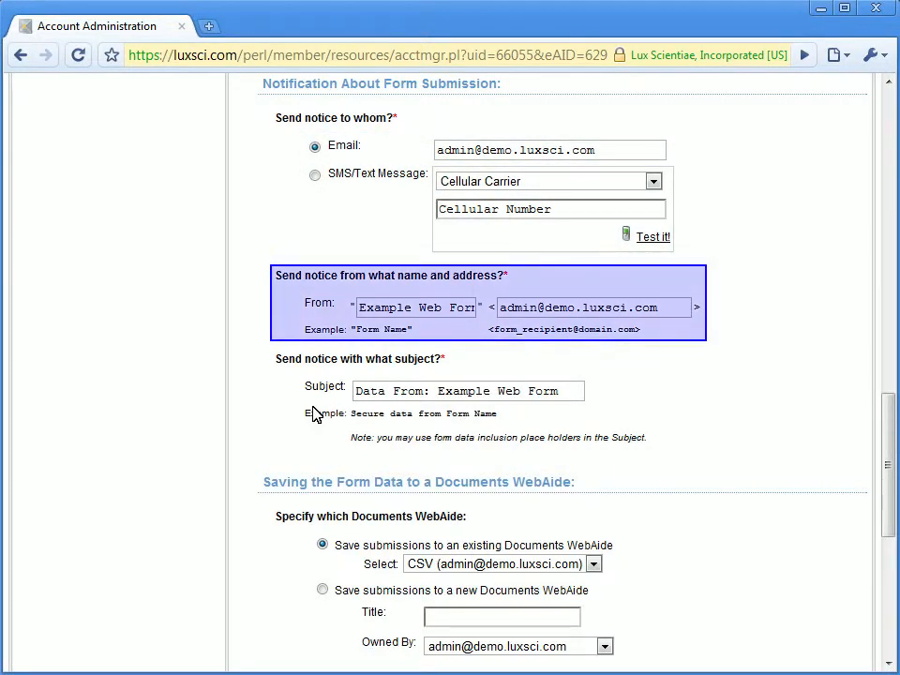
scroll(311, 412, down, 4)
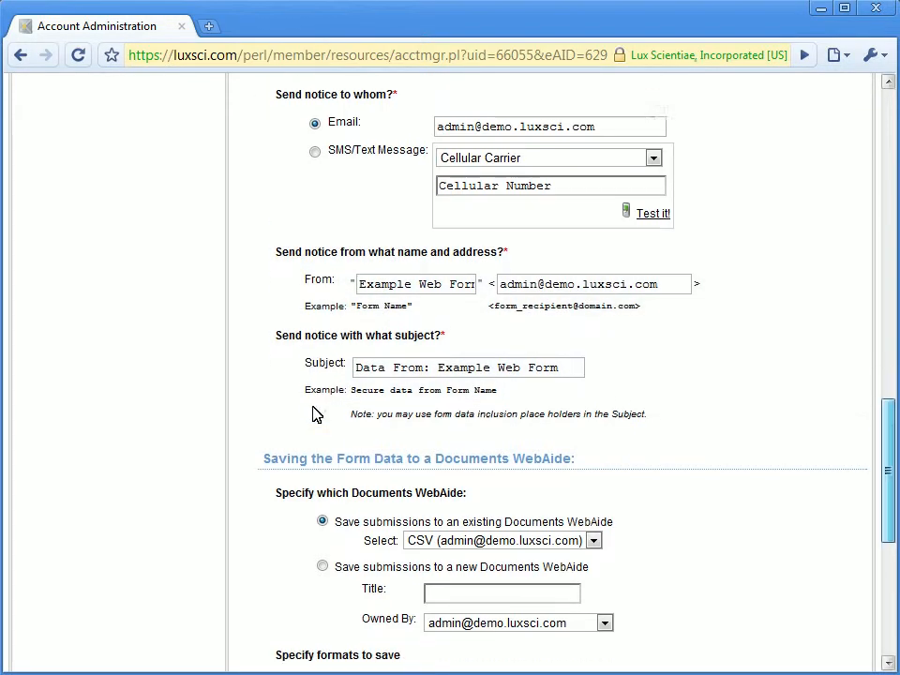
scroll(291, 404, down, 4)
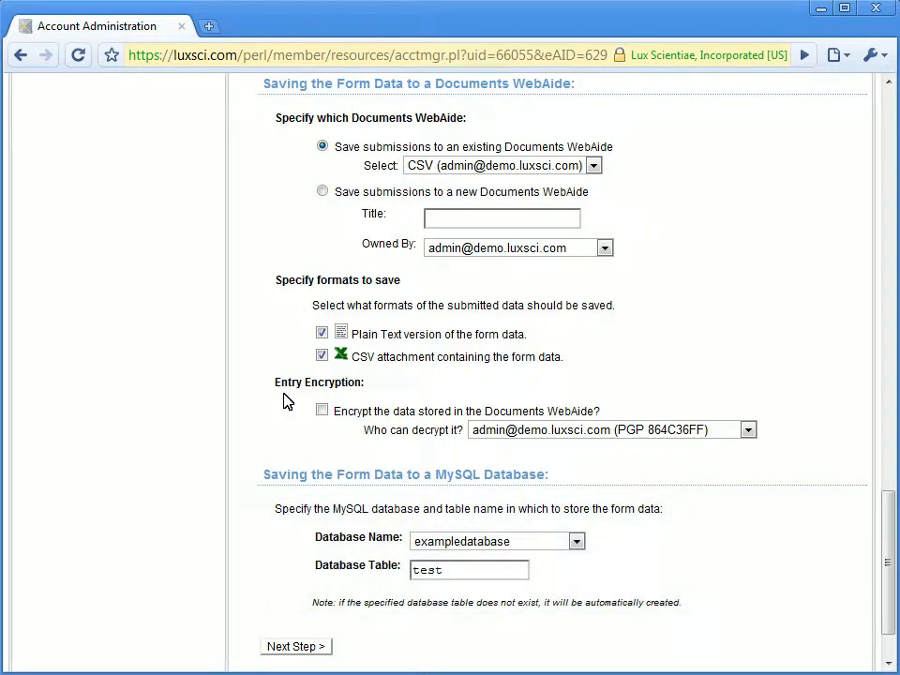
click(294, 647)
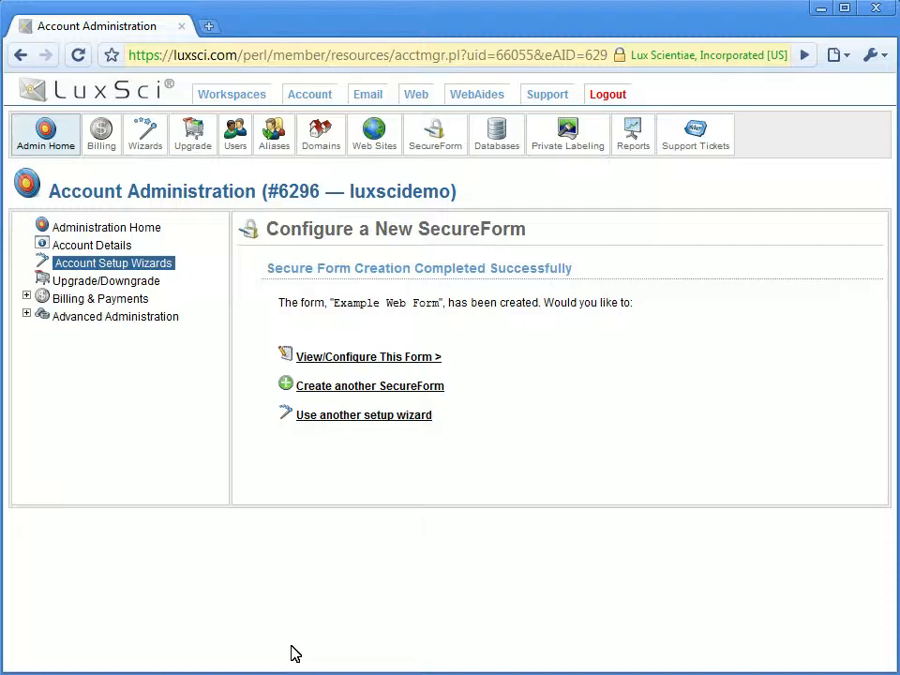
- Review the new web form's configuration overview and its example web form link and HTML code
click(362, 360)
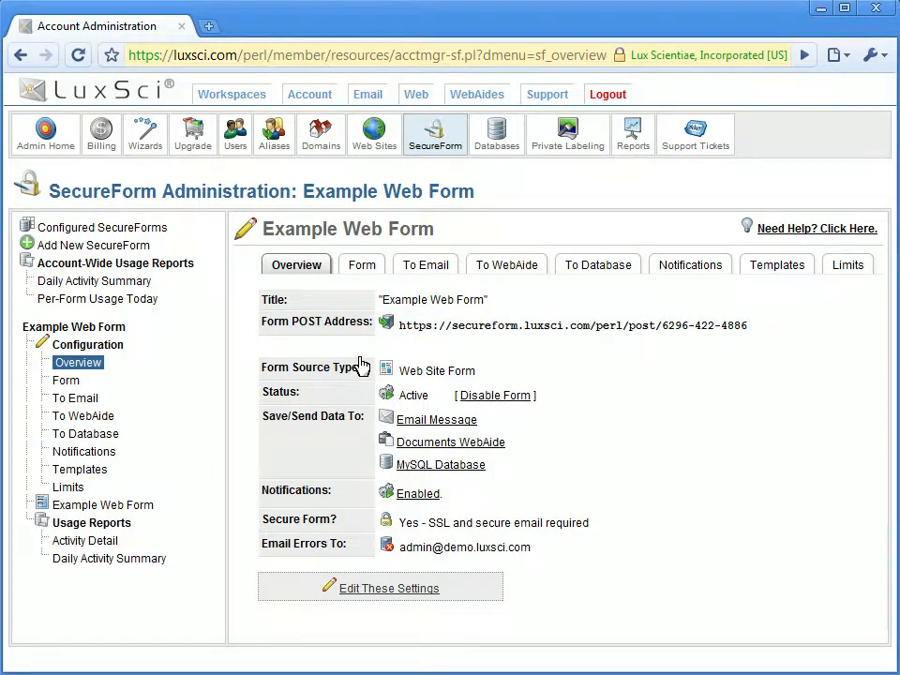
click(101, 506)
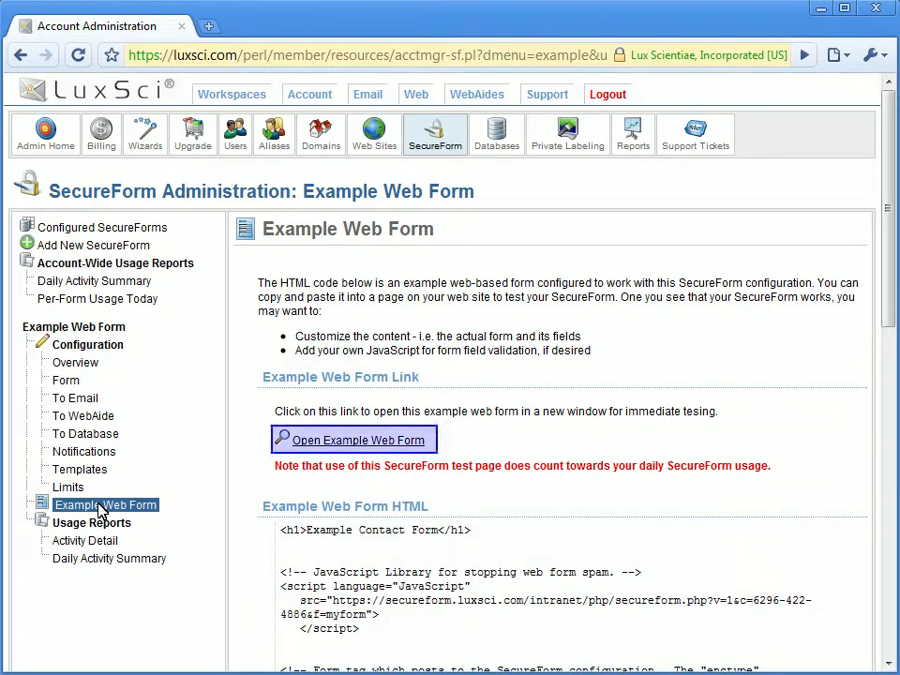
scroll(102, 511, down, 3)
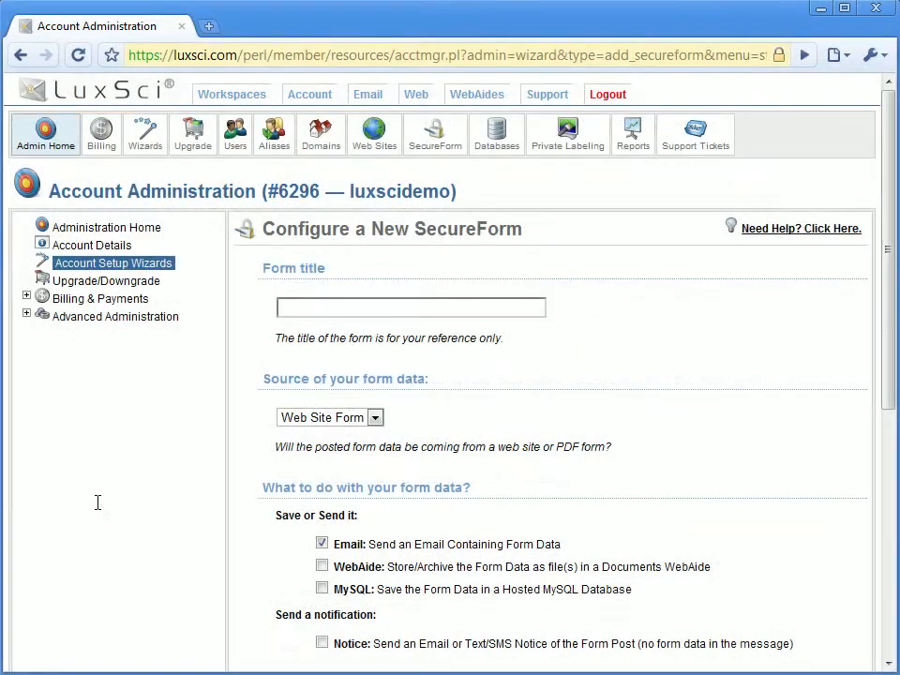
- Title another new SecureForm "Example PDF Form" and set its data source to PDF Form
click(415, 312)
text(Exampl)
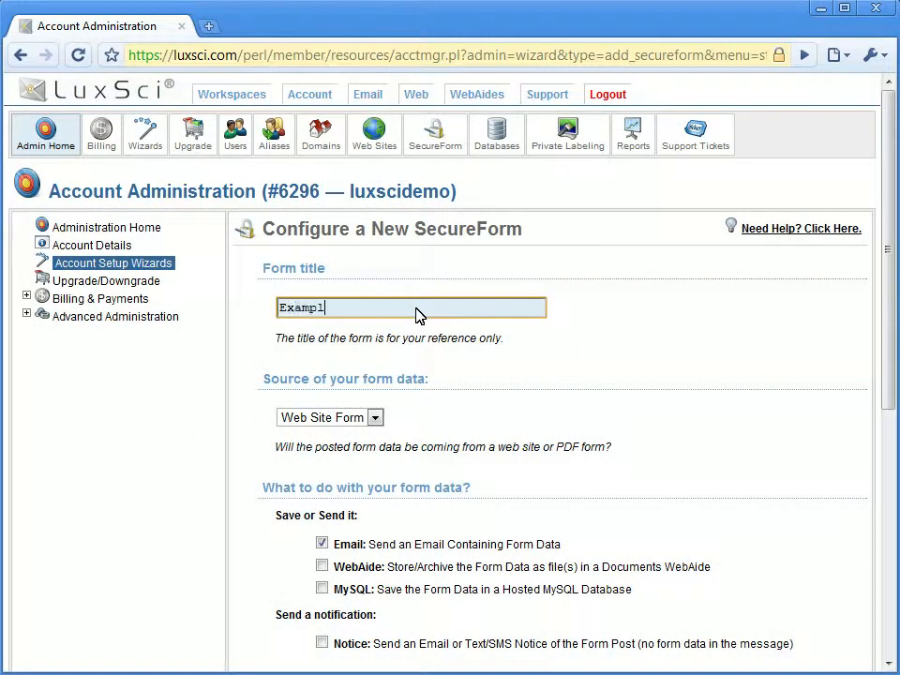
text(e PDF Form)
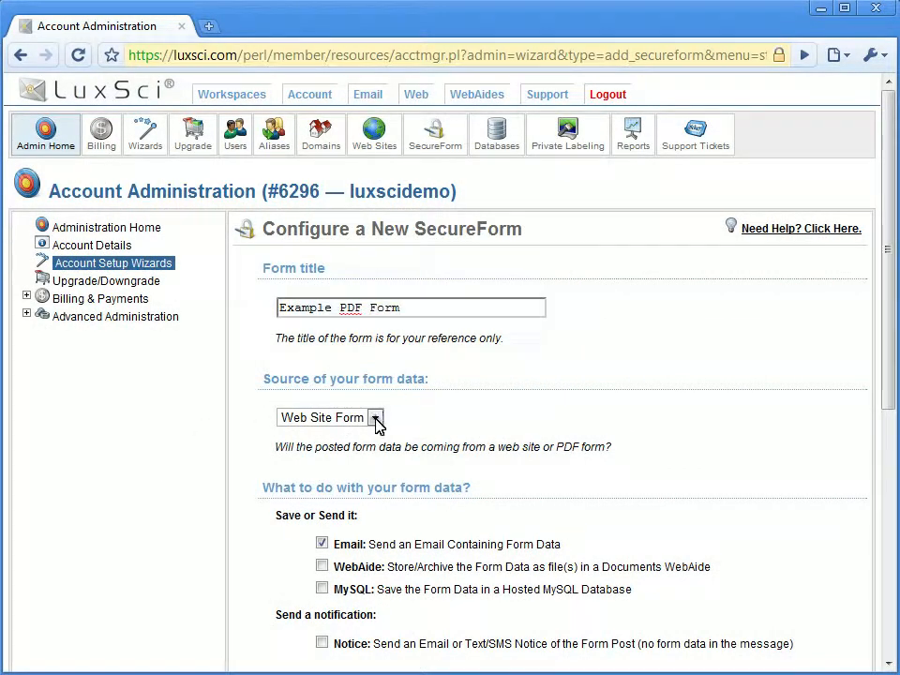
click(375, 421)
click(347, 451)
- Attach Sample_New_Patient_Form.pdf as the original PDF to fill in with form data, and proceed to the PDF form environment settings
scroll(347, 458, down, 5)
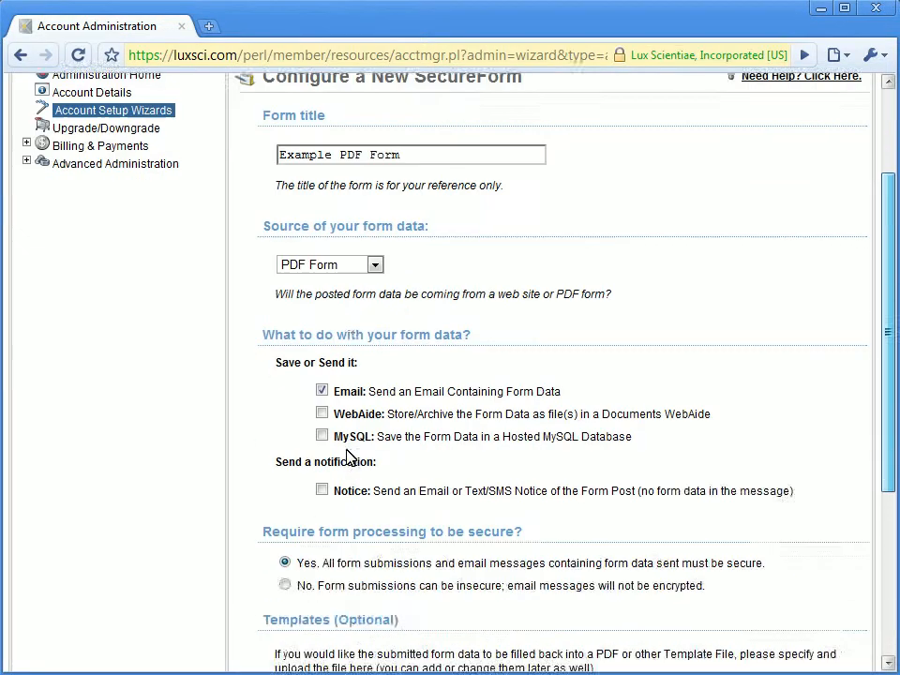
scroll(349, 455, down, 1)
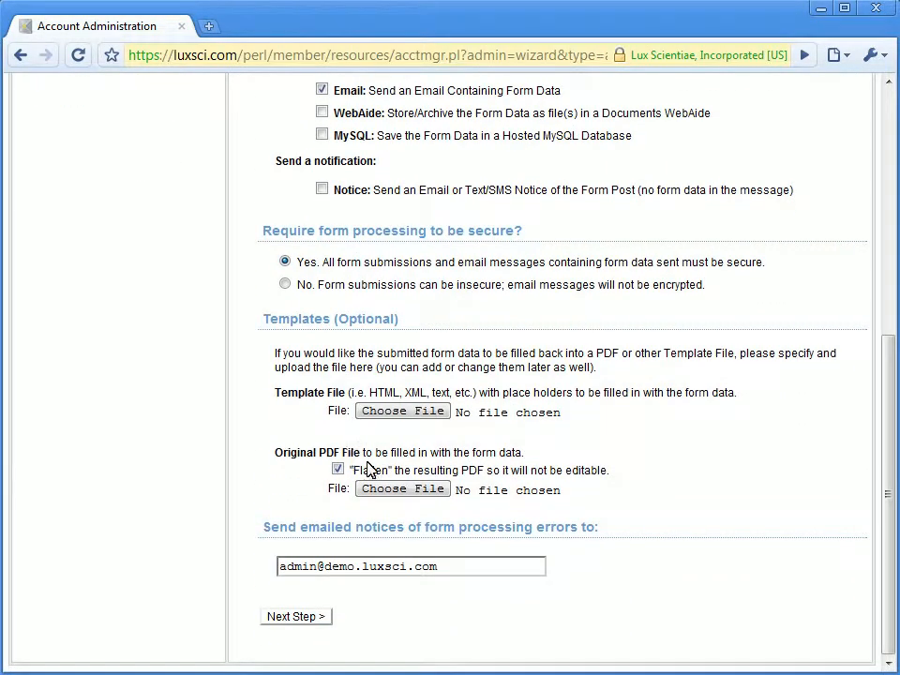
click(409, 492)
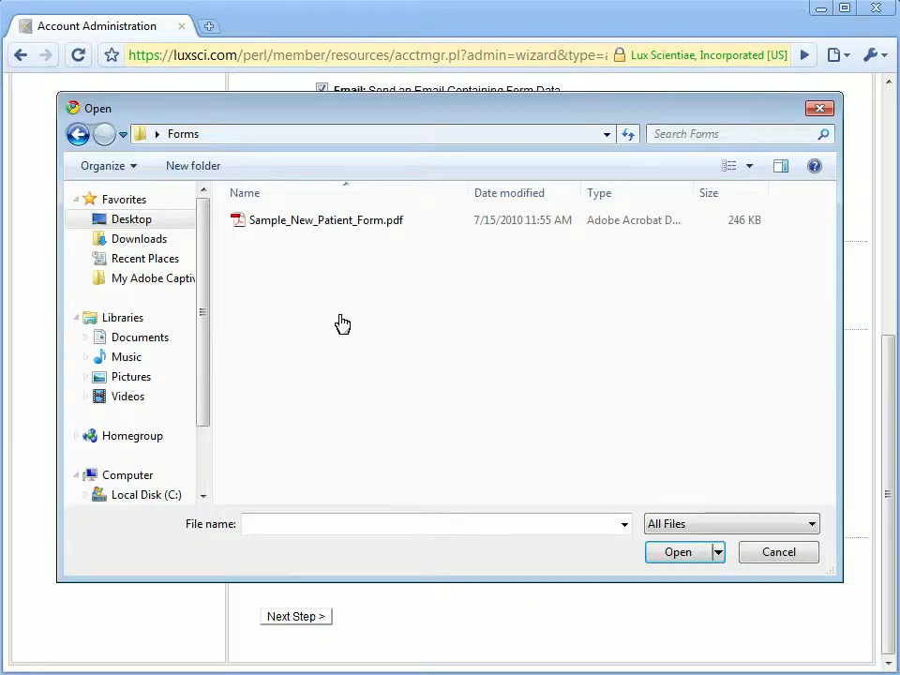
double_click(305, 227)
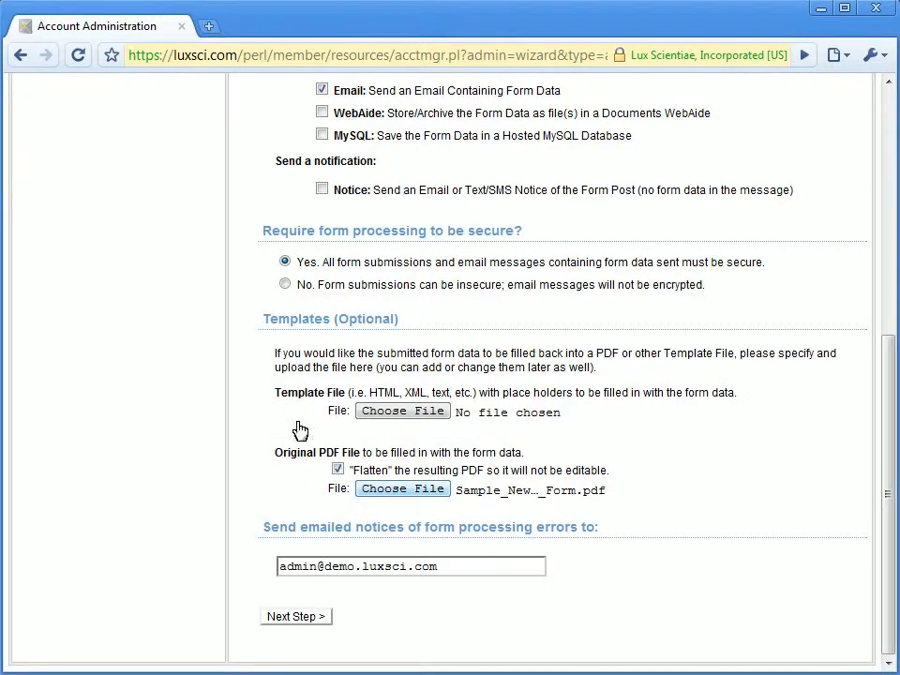
click(294, 617)
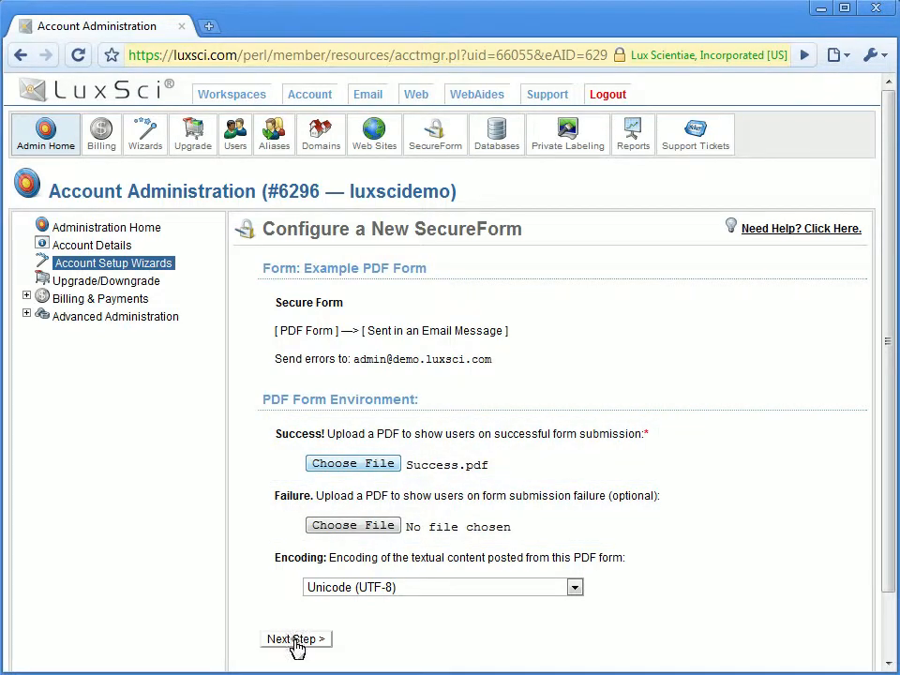
- Submit Success.pdf as the success document with Unicode (UTF-8) encoding, and complete the email settings to create the PDF form
click(296, 642)
scroll(296, 648, down, 3)
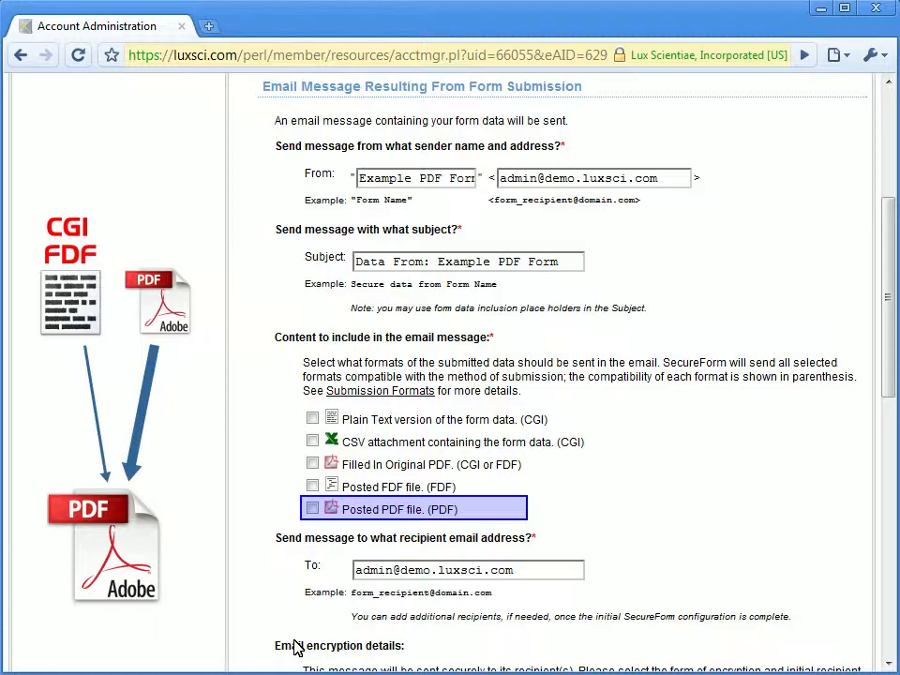
scroll(296, 647, down, 7)
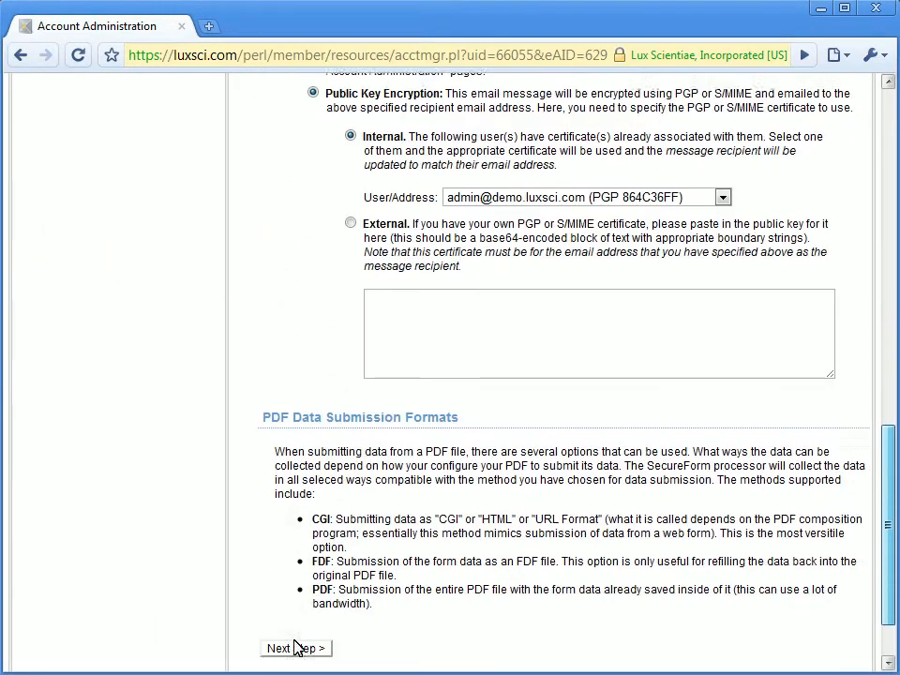
scroll(296, 647, down, 2)
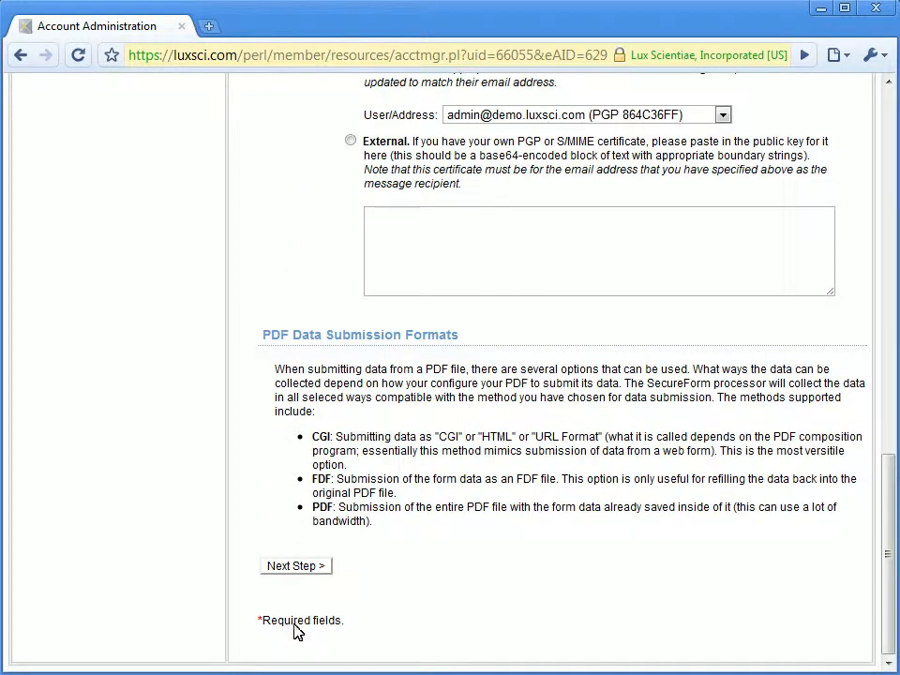
click(300, 567)
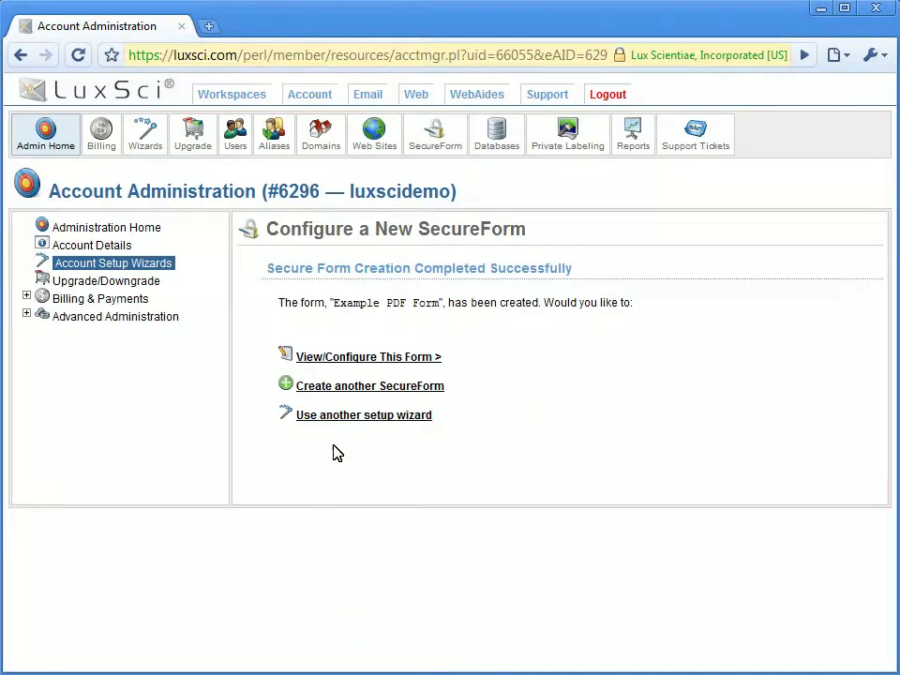
- Open the new Example PDF Form's configuration for viewing
click(362, 357)
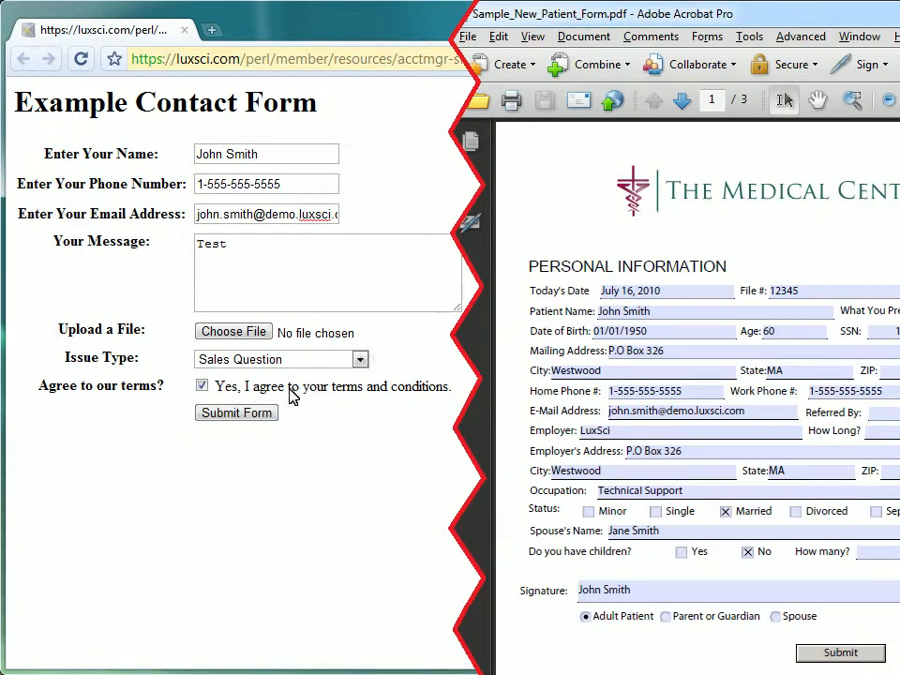
- Submit the Example Contact Form and the Sample_New_Patient_Form.pdf form, and open the inbox message "Data From: Example Web Form"
click(237, 413)
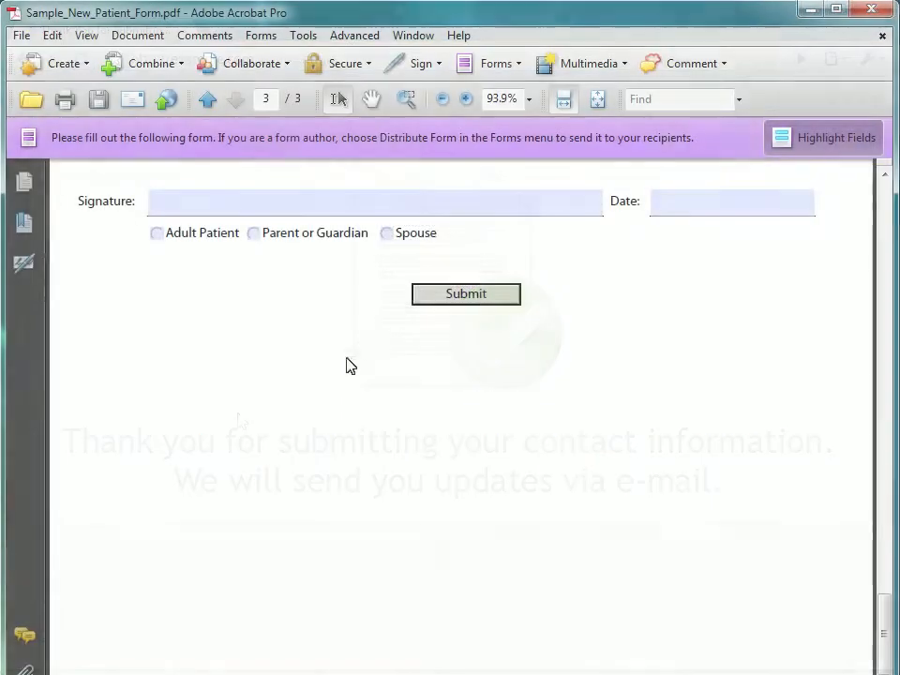
click(472, 296)
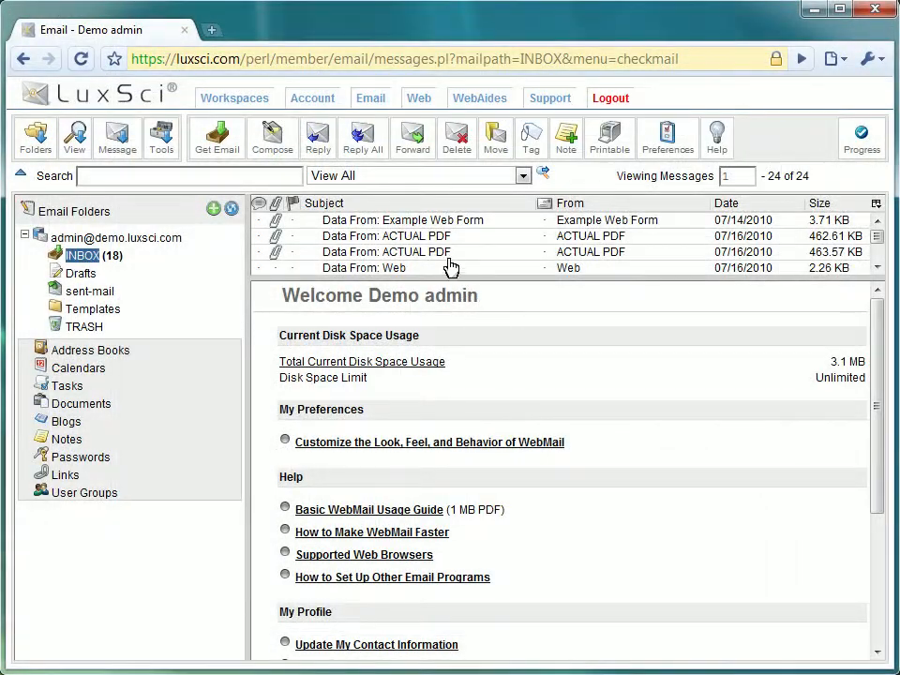
double_click(427, 220)
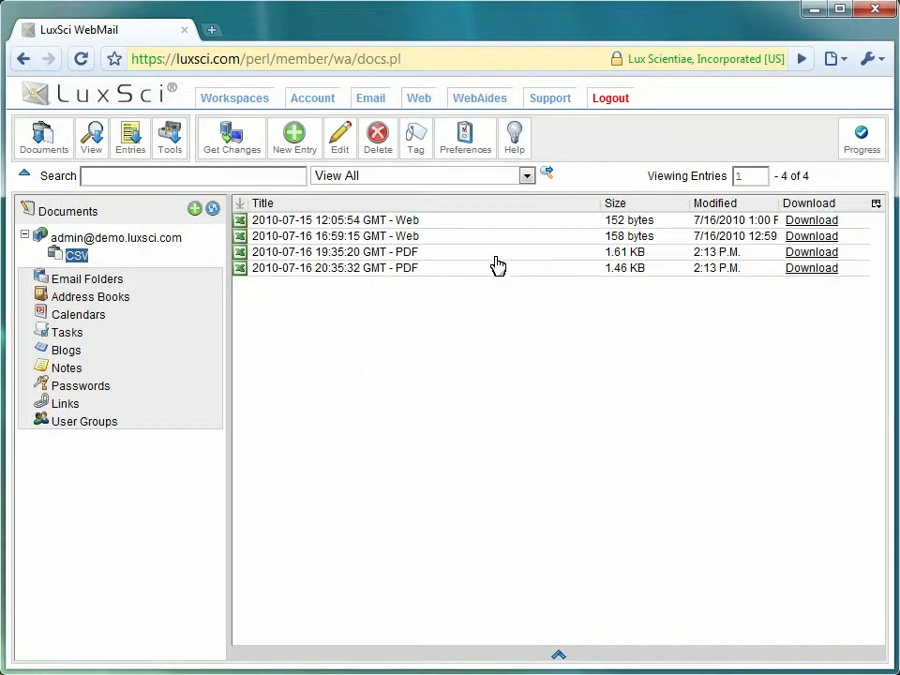
click(372, 224)
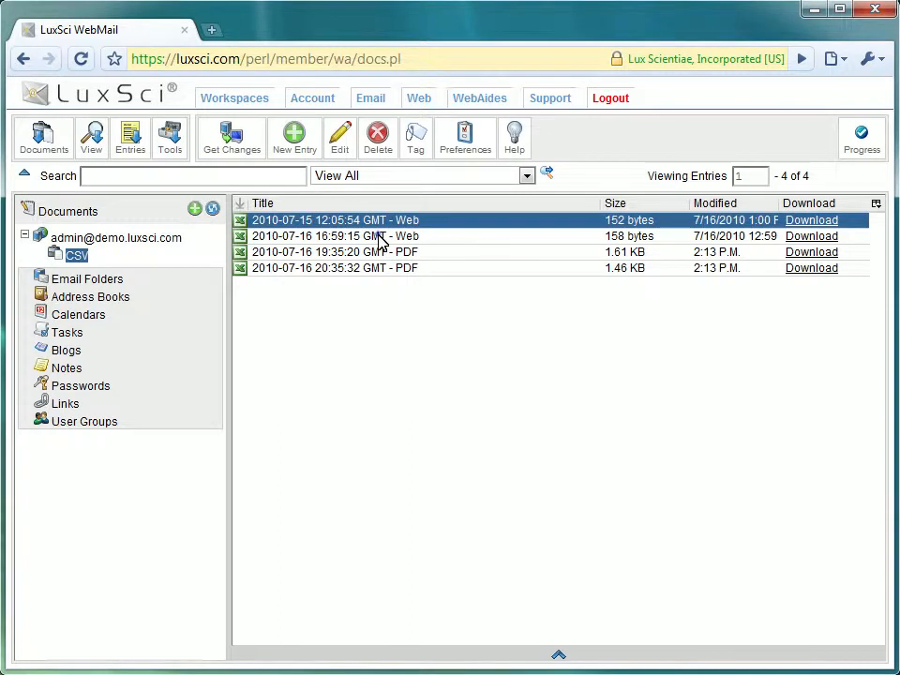
ctrl+click(382, 238)
click(132, 139)
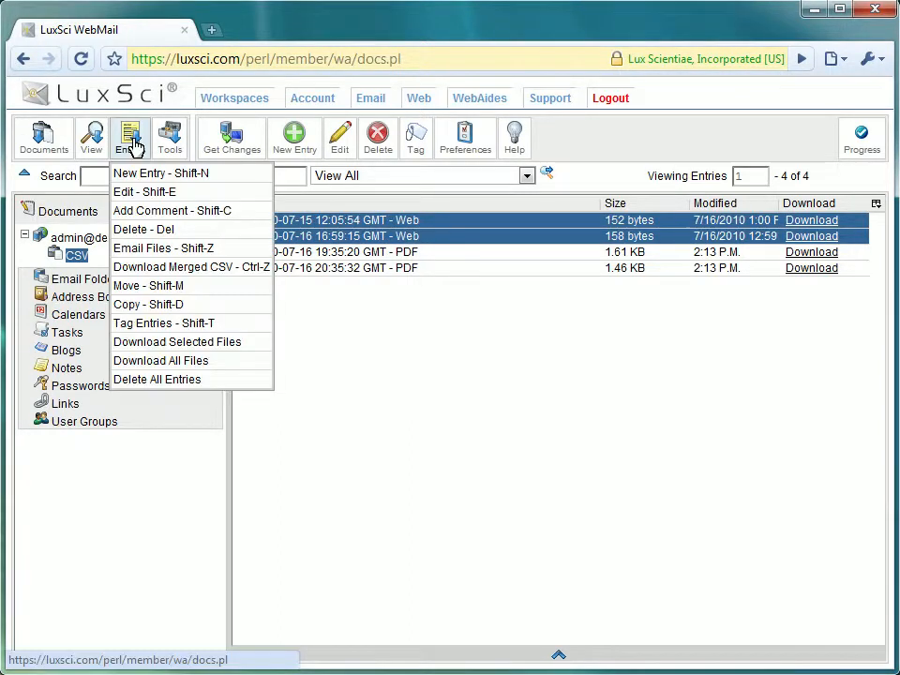
click(172, 270)
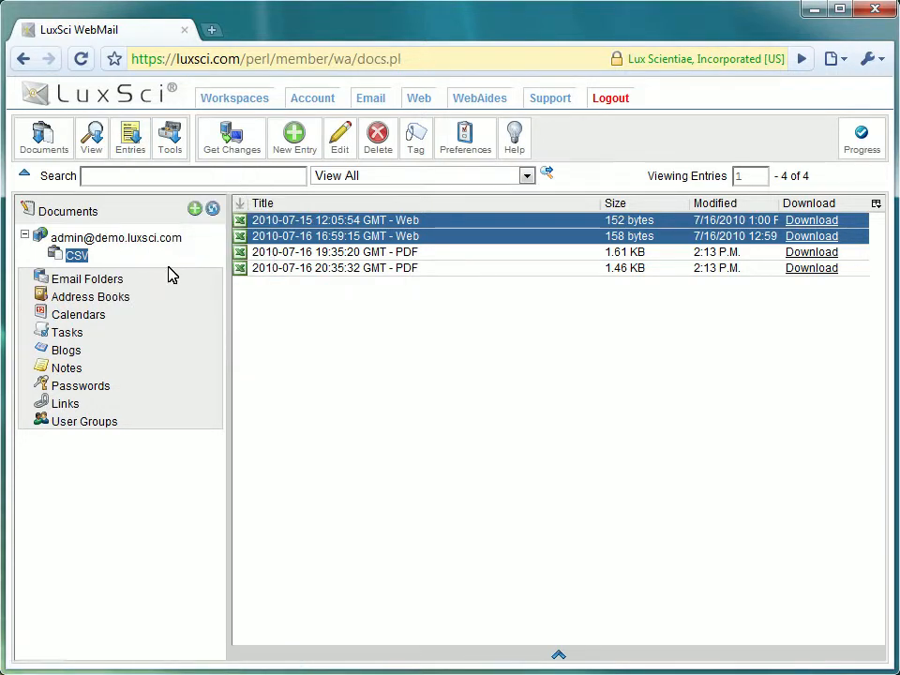